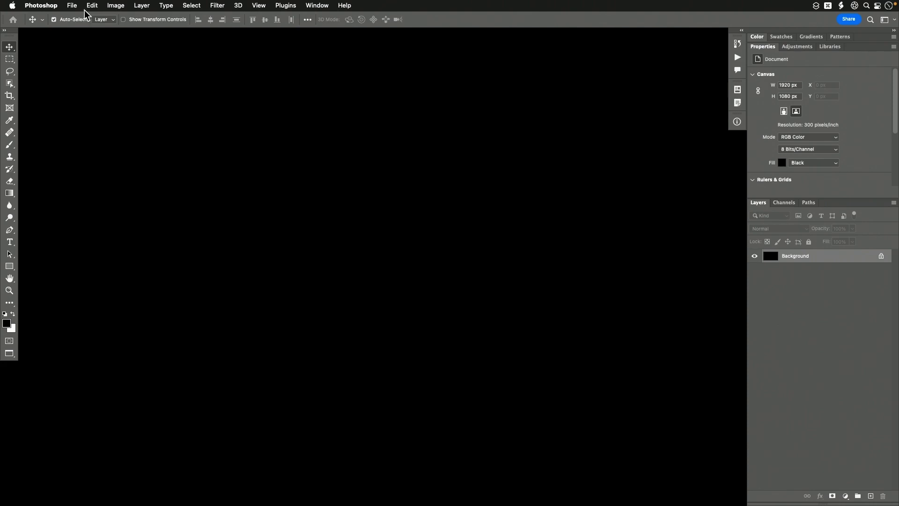
# Step: Create a new 1920 × 1080 px, 300 ppi document with Black background contents
pyautogui.click(73, 6)
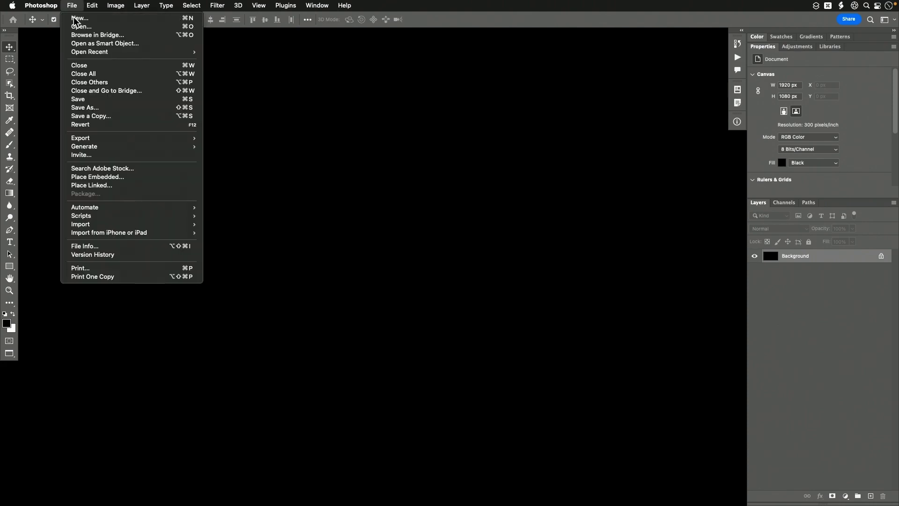
pyautogui.click(74, 17)
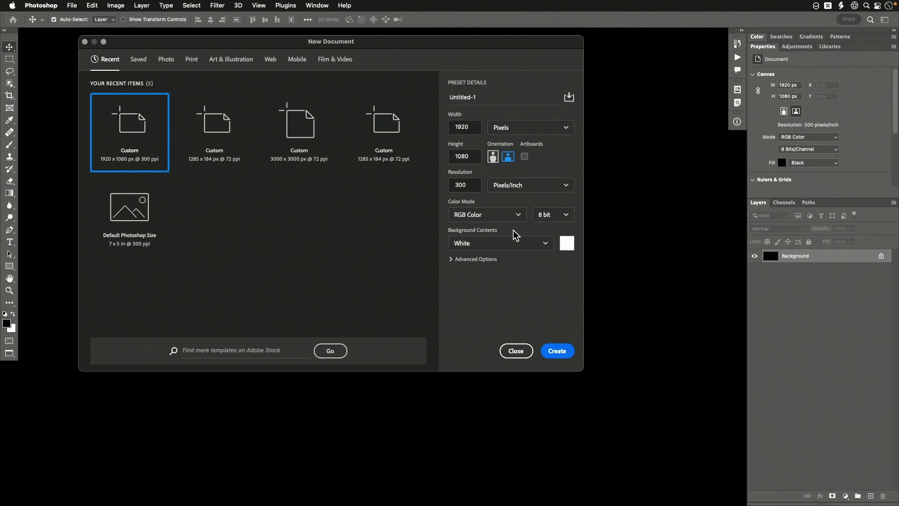
pyautogui.click(539, 242)
pyautogui.click(497, 277)
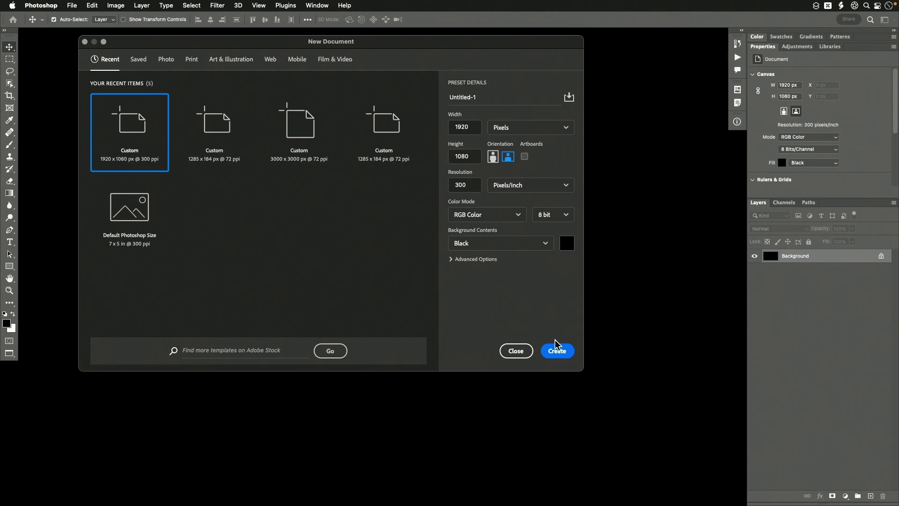
pyautogui.click(561, 353)
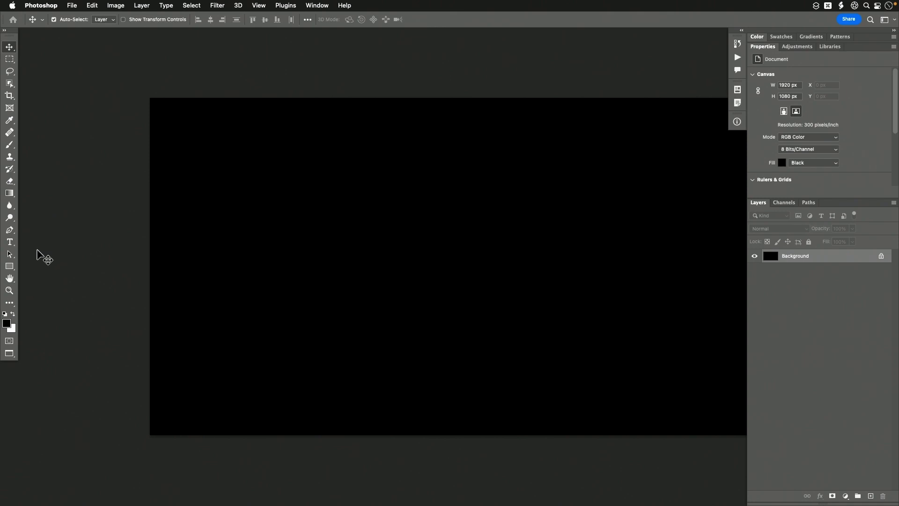
# Step: Select the Ellipse Tool and keep it in Shape mode
pyautogui.click(9, 267)
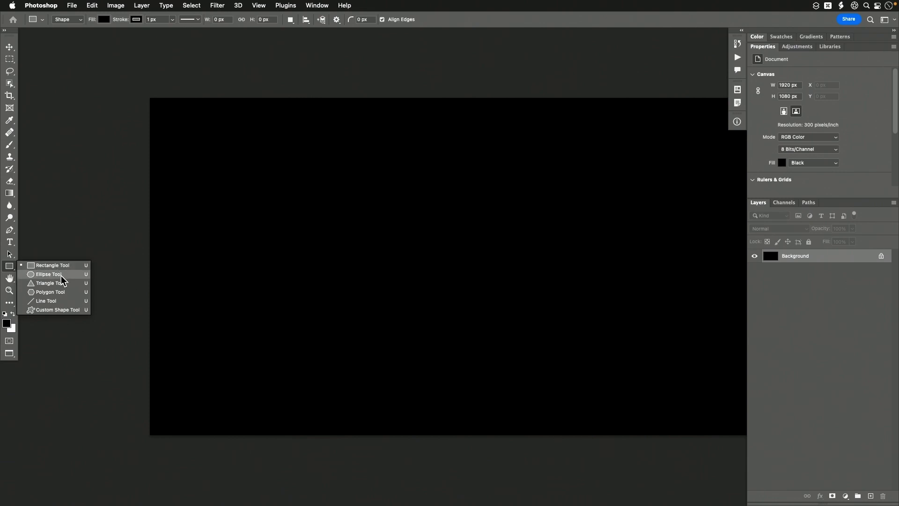
pyautogui.click(48, 274)
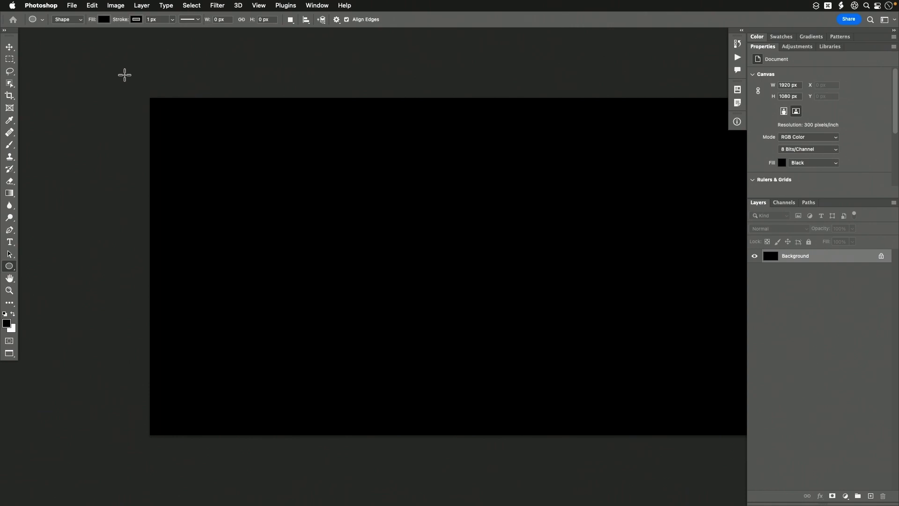
pyautogui.click(75, 21)
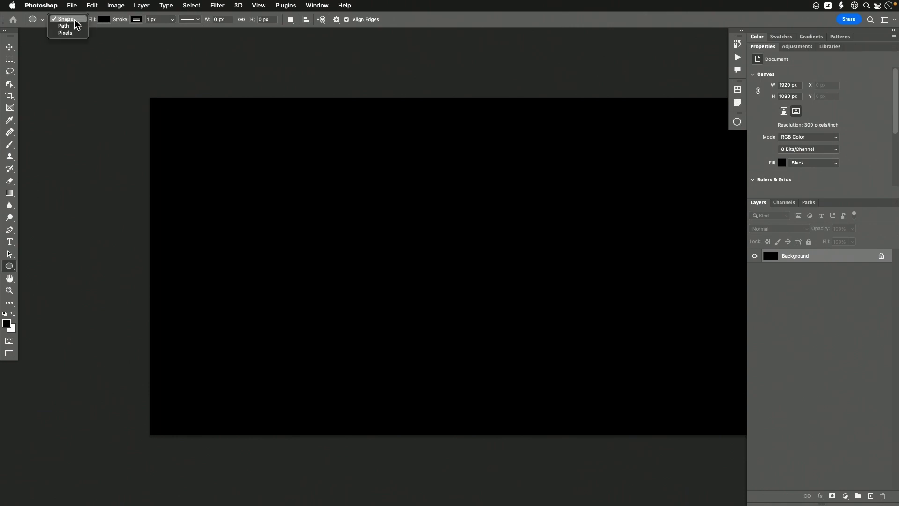
pyautogui.click(75, 21)
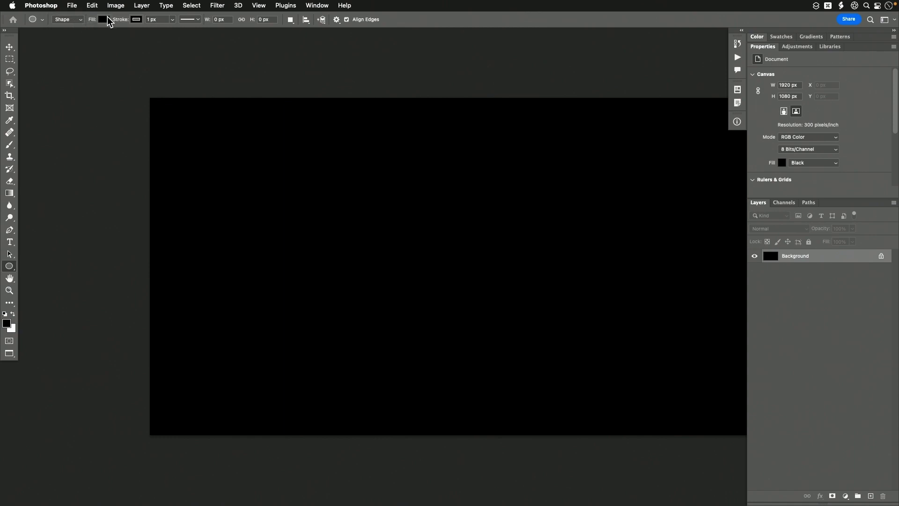
# Step: Set the ellipse fill to white and the stroke to none
pyautogui.click(105, 20)
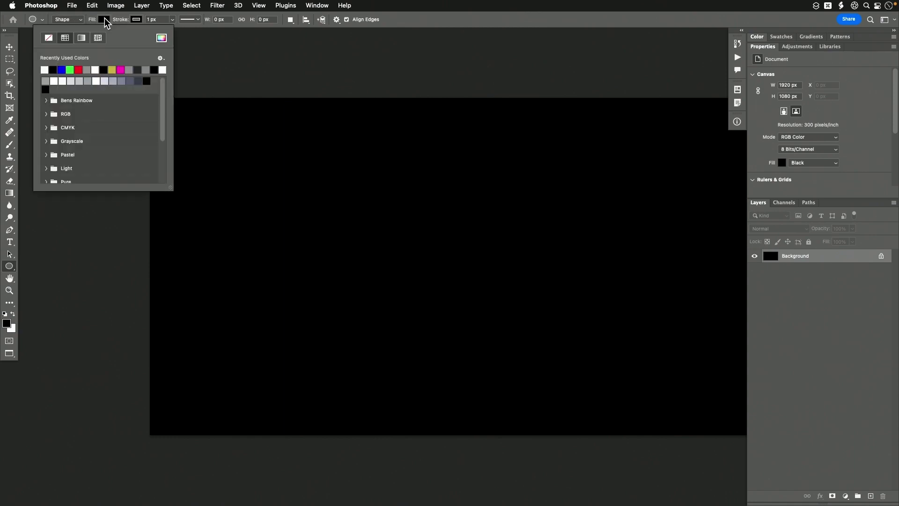
pyautogui.click(45, 69)
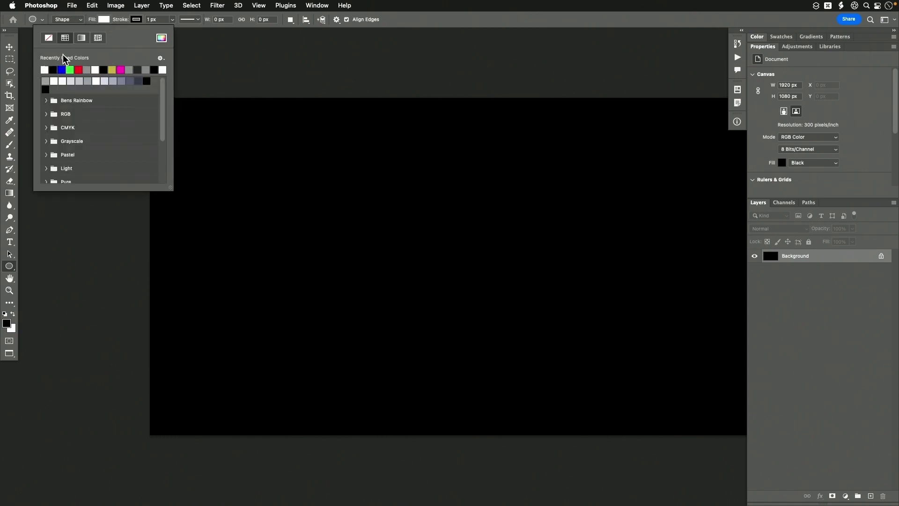
pyautogui.click(123, 19)
pyautogui.click(136, 19)
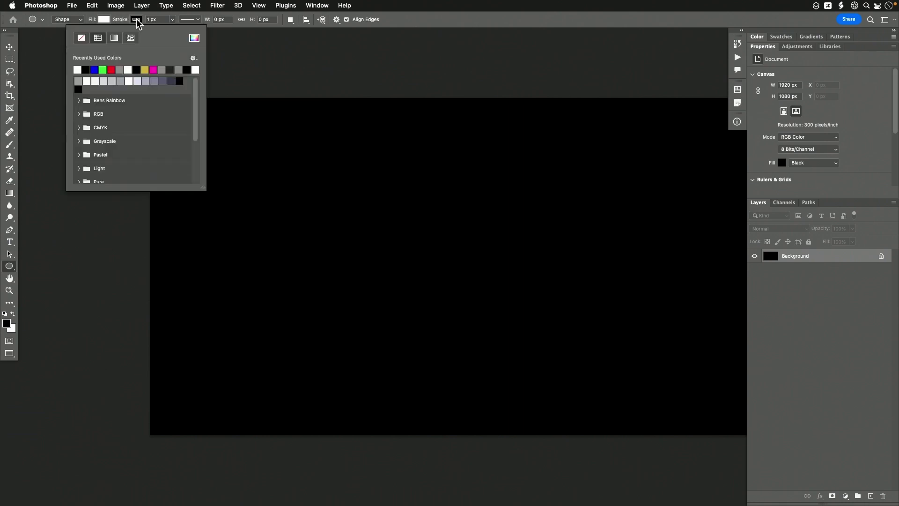
pyautogui.click(82, 39)
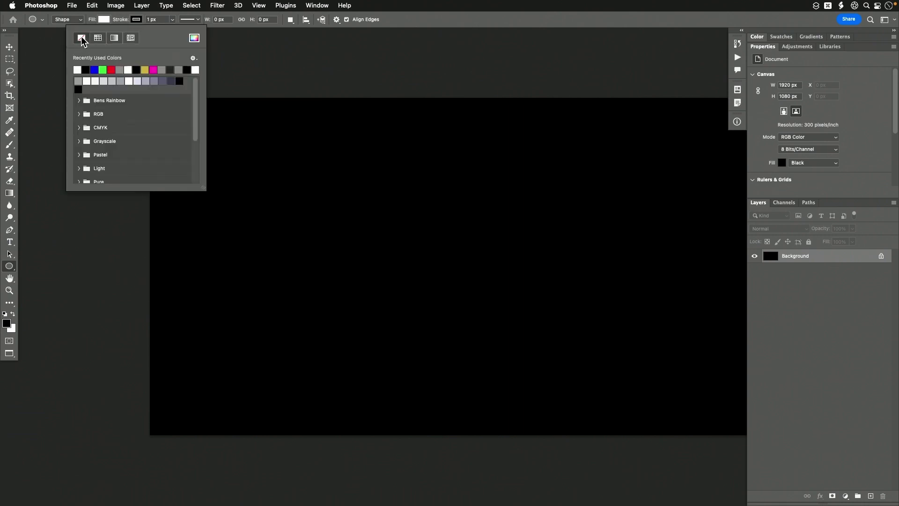
pyautogui.click(450, 24)
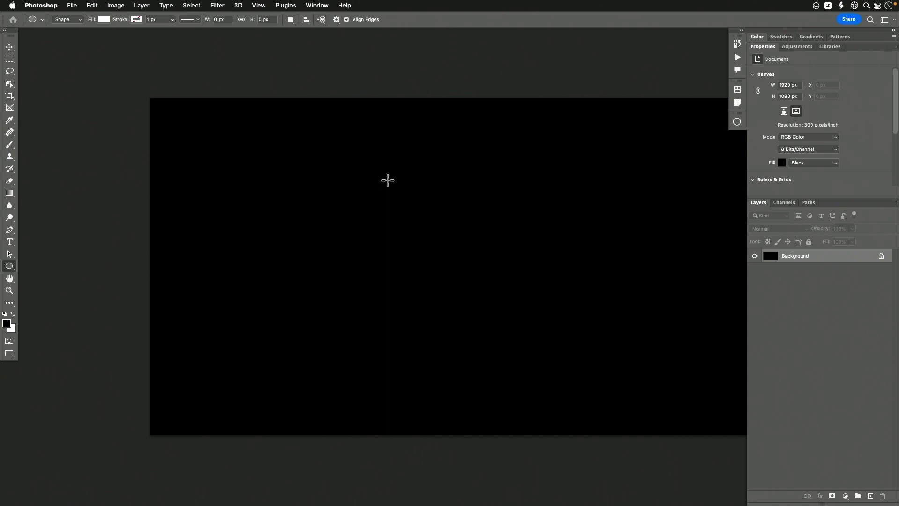
# Step: Draw a 576 × 576 px white circle mid-canvas, then switch to the Move tool
pyautogui.moveTo(387, 180); pyautogui.dragTo(573, 359)
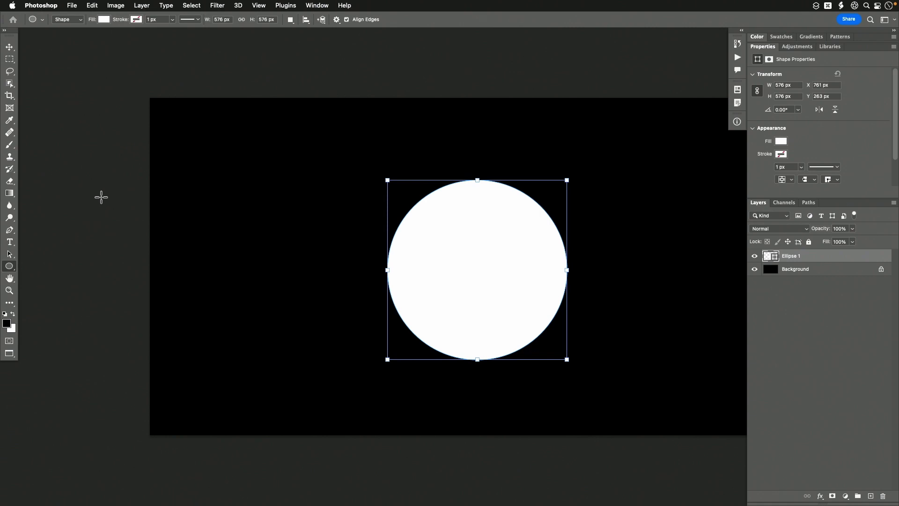
pyautogui.click(9, 46)
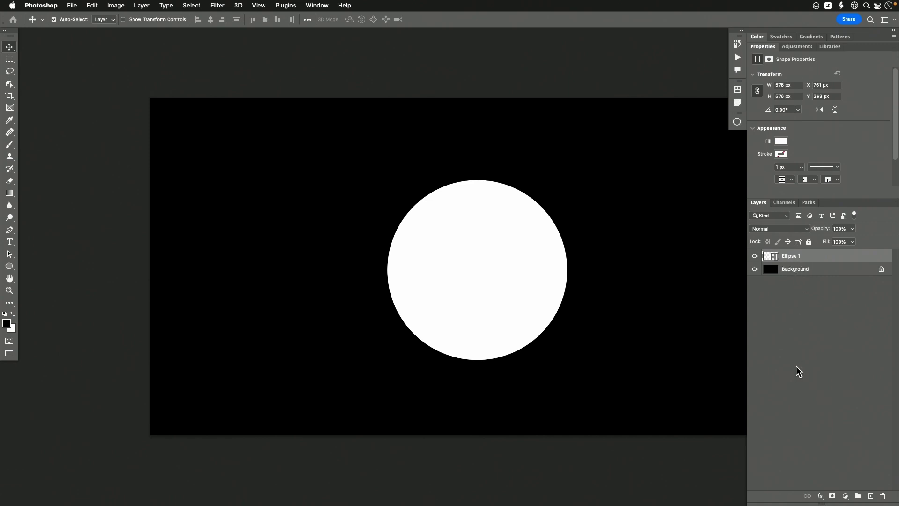
# Step: Duplicate Ellipse 1 twice with Cmd+J and rename the layers Red, Green and Blue, top to bottom
pyautogui.press('super')
pyautogui.press('super+j')
pyautogui.press('super+j')
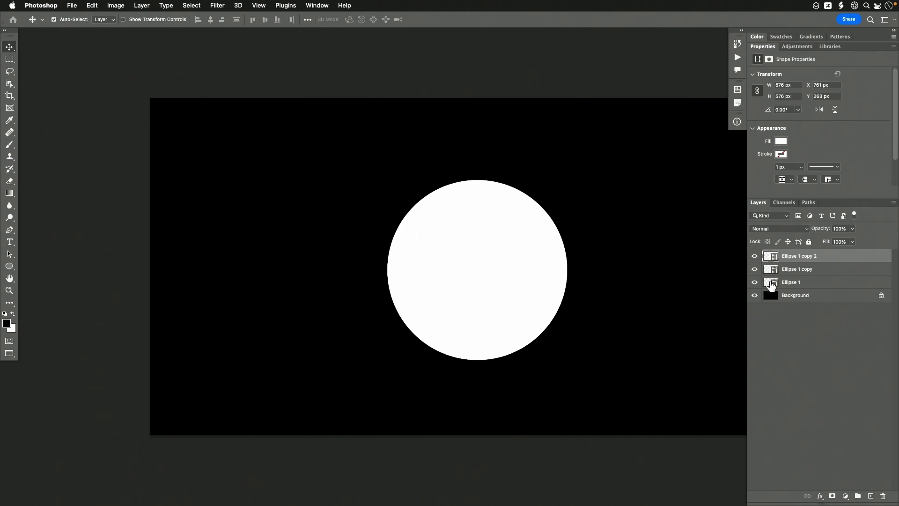
pyautogui.doubleClick(800, 255)
pyautogui.write('Red')
pyautogui.press('Return')
pyautogui.doubleClick(801, 269)
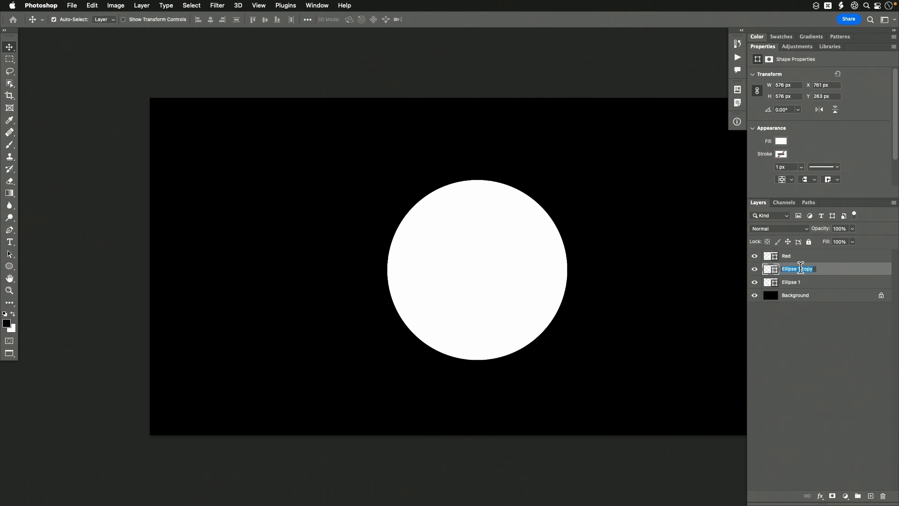
pyautogui.write('Green')
pyautogui.press('Return')
pyautogui.doubleClick(792, 282)
pyautogui.write('Blue')
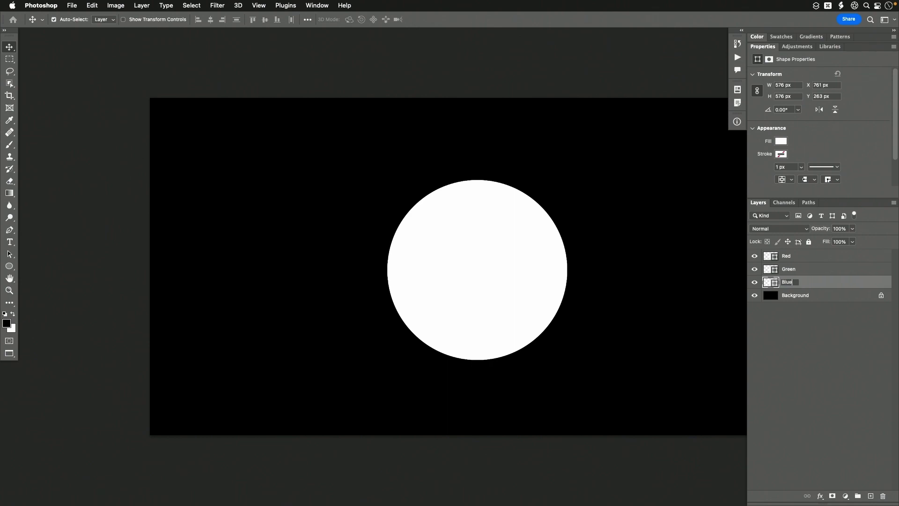
pyautogui.press('Return')
# Step: In the Red layer's blending options, untick the G and B channels
pyautogui.click(828, 260)
pyautogui.doubleClick(828, 260)
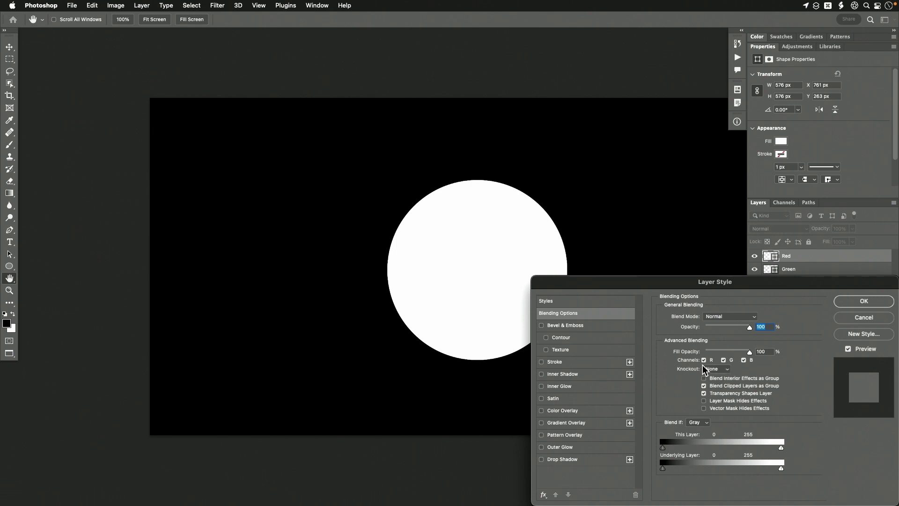
pyautogui.click(724, 360)
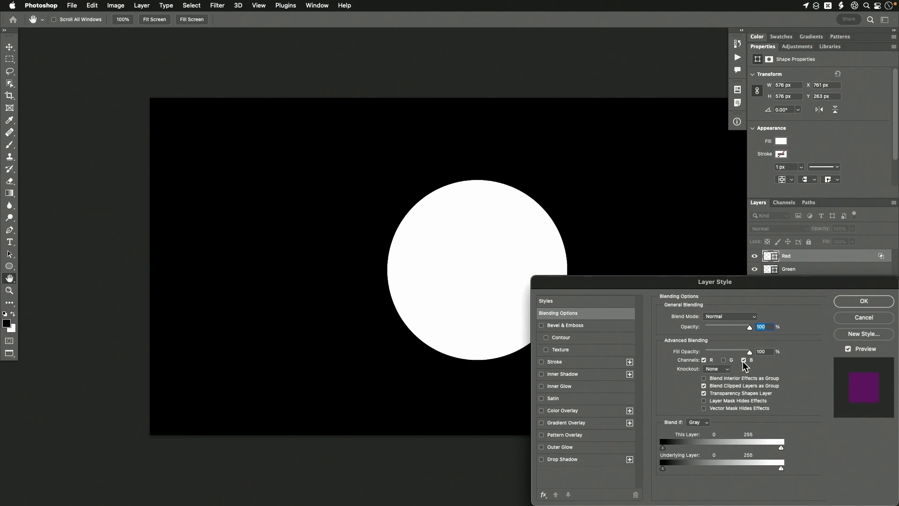
pyautogui.click(744, 359)
pyautogui.click(858, 300)
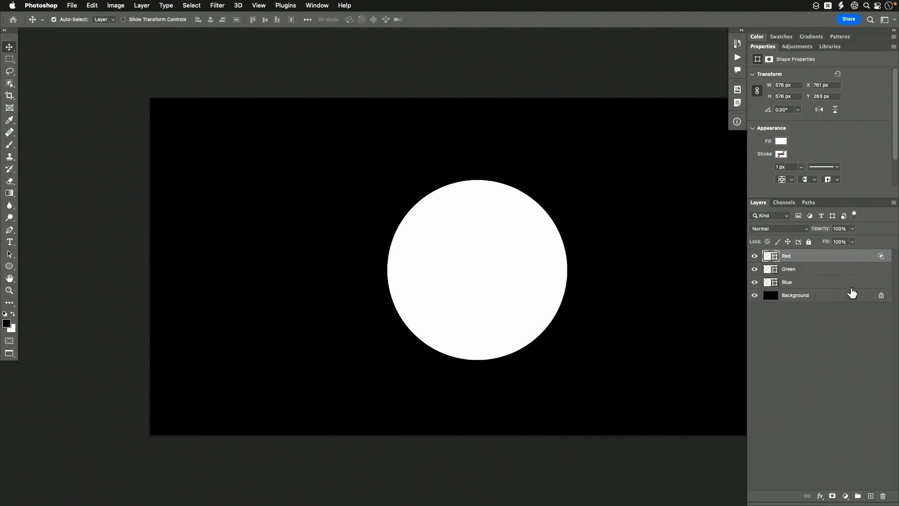
# Step: Untick the R channel for the Green layer, and R and G for the Blue layer
pyautogui.doubleClick(827, 270)
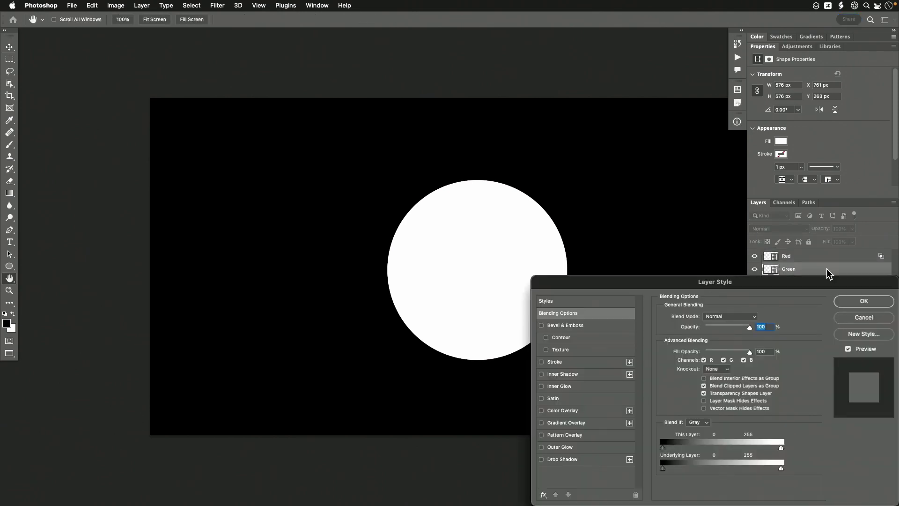
pyautogui.click(704, 360)
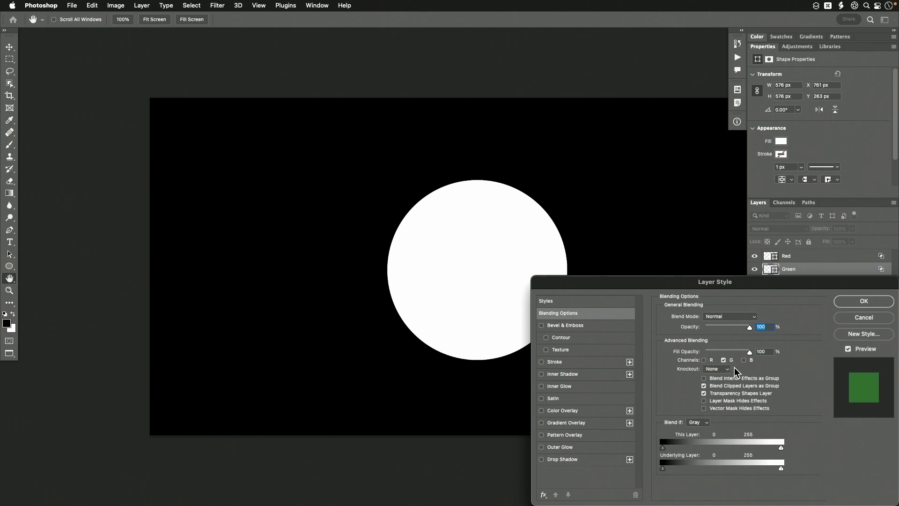
pyautogui.click(852, 304)
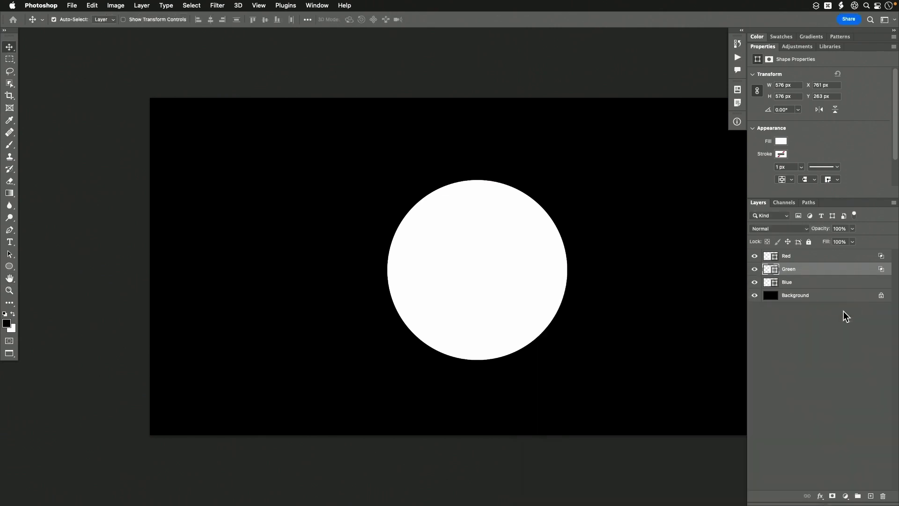
pyautogui.click(823, 283)
pyautogui.doubleClick(823, 282)
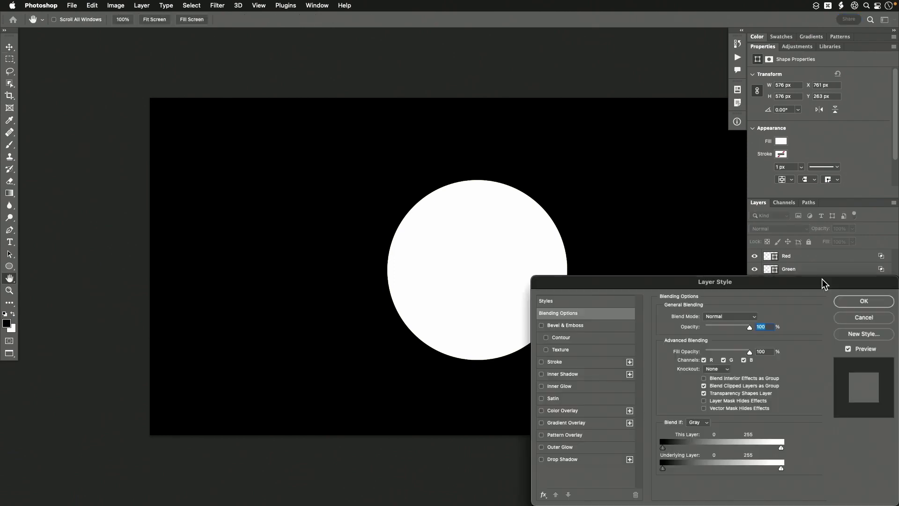
pyautogui.click(704, 359)
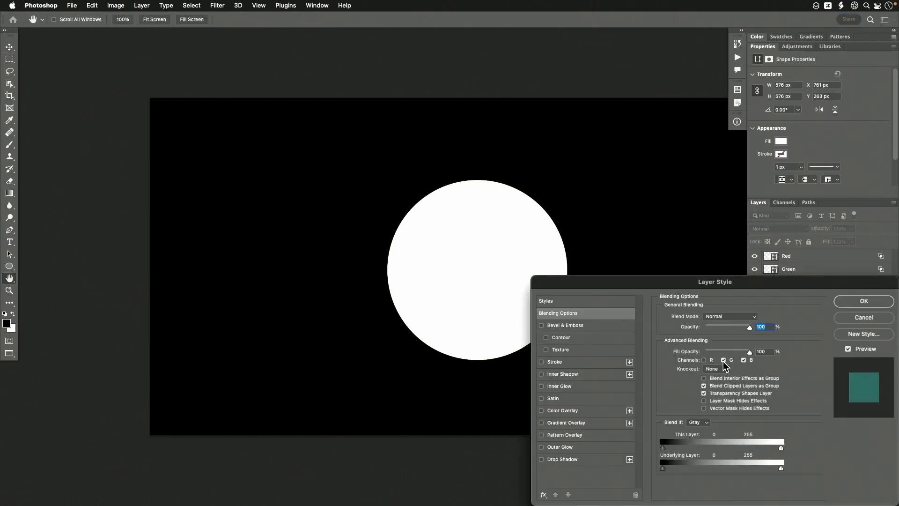
pyautogui.click(724, 360)
pyautogui.click(853, 299)
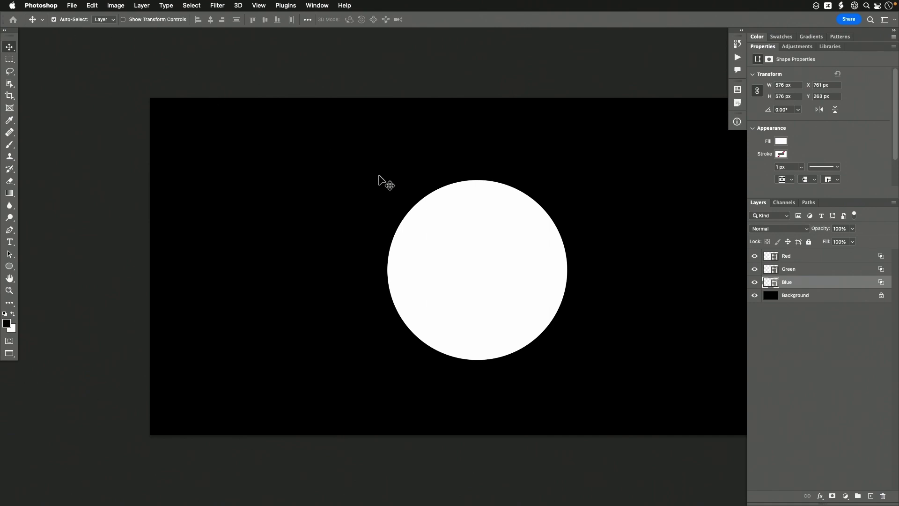
# Step: Move the Red circle to the left and the Green circle to the right
pyautogui.click(506, 261)
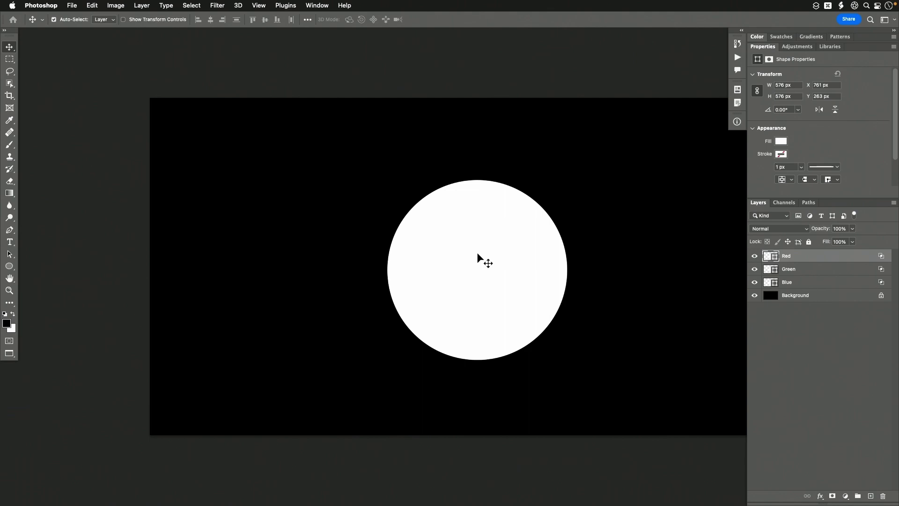
pyautogui.moveTo(477, 253); pyautogui.dragTo(268, 255)
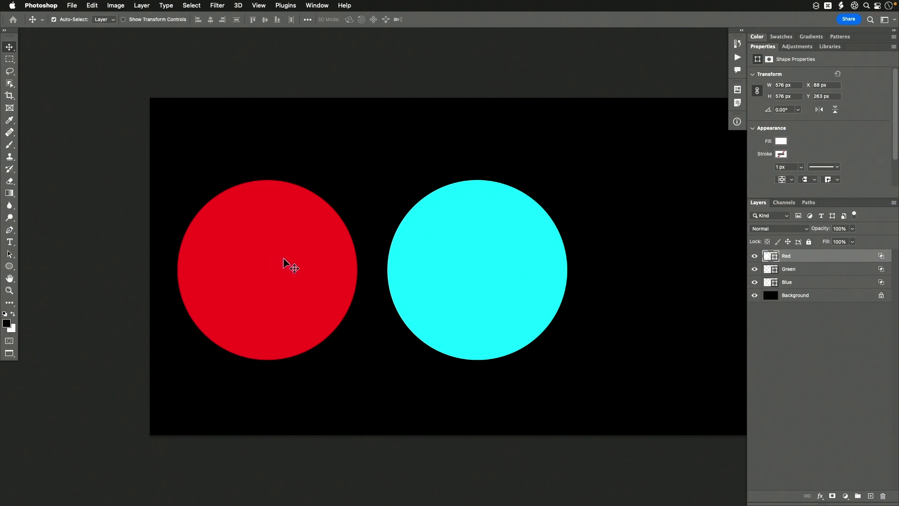
pyautogui.click(487, 265)
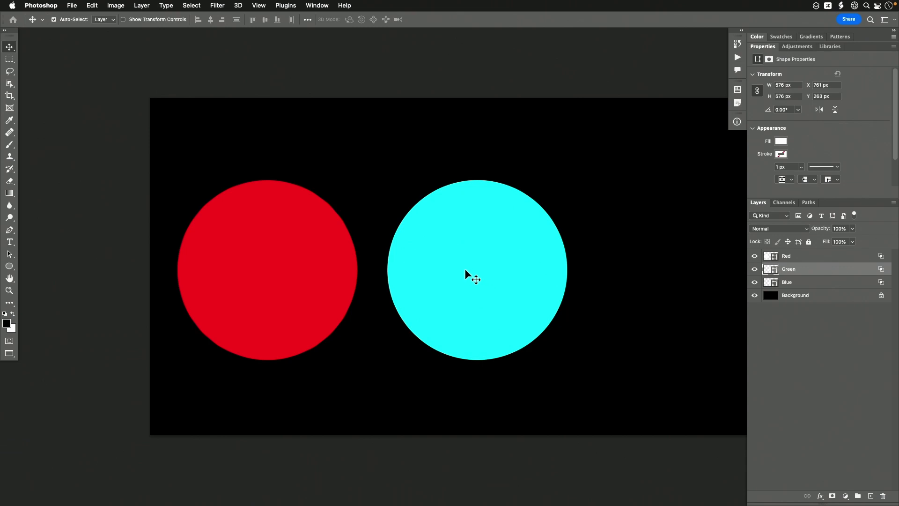
pyautogui.moveTo(424, 261); pyautogui.dragTo(628, 253)
# Step: Drag the Blue, Green and Red circles back near centre, slightly offset and overlapping
pyautogui.hscroll(3, 619, 265)
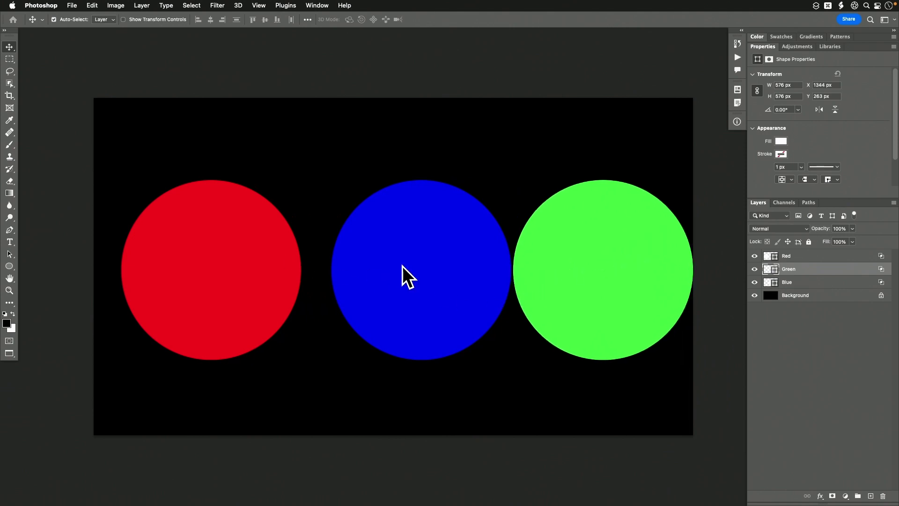
pyautogui.press('super')
pyautogui.moveTo(419, 254); pyautogui.dragTo(410, 253)
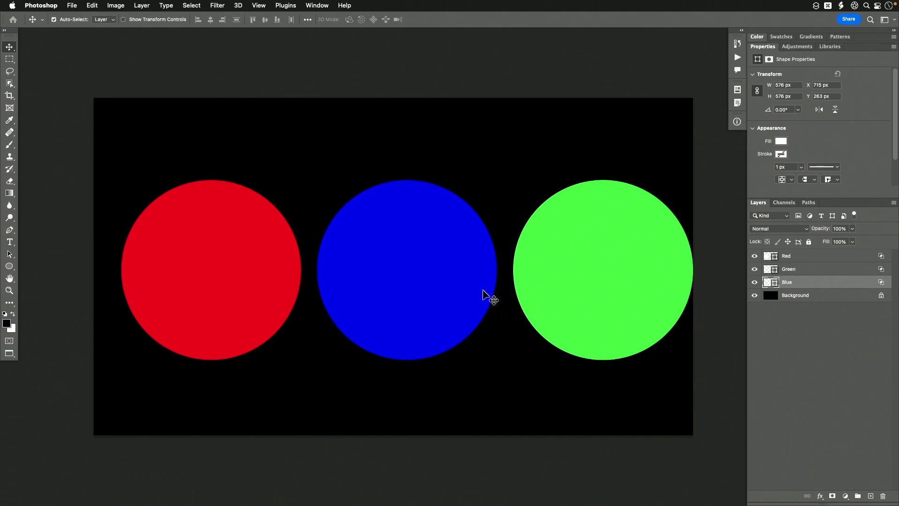
pyautogui.moveTo(616, 253); pyautogui.dragTo(437, 253)
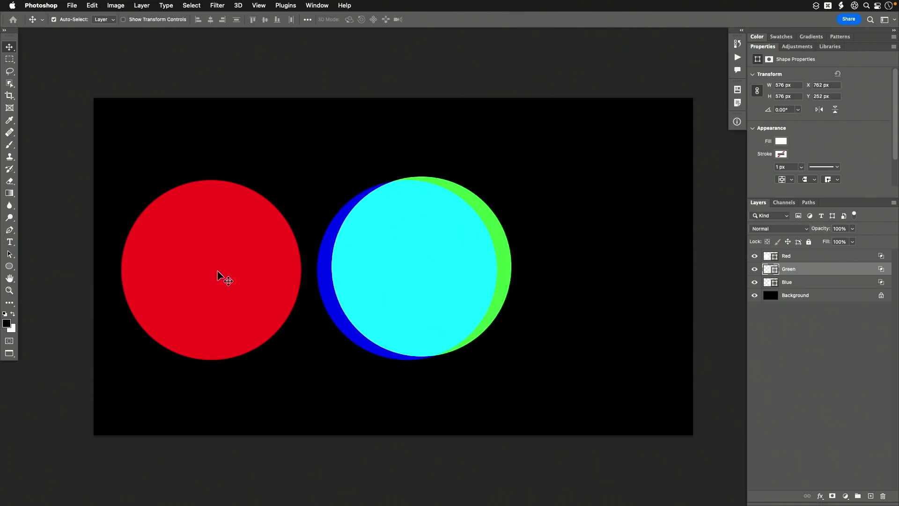
pyautogui.moveTo(183, 272); pyautogui.dragTo(377, 256)
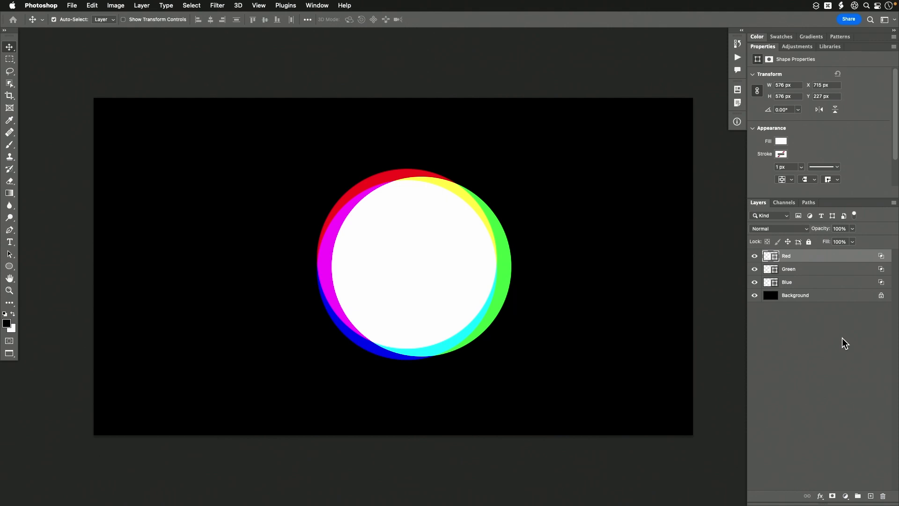
pyautogui.press('1')
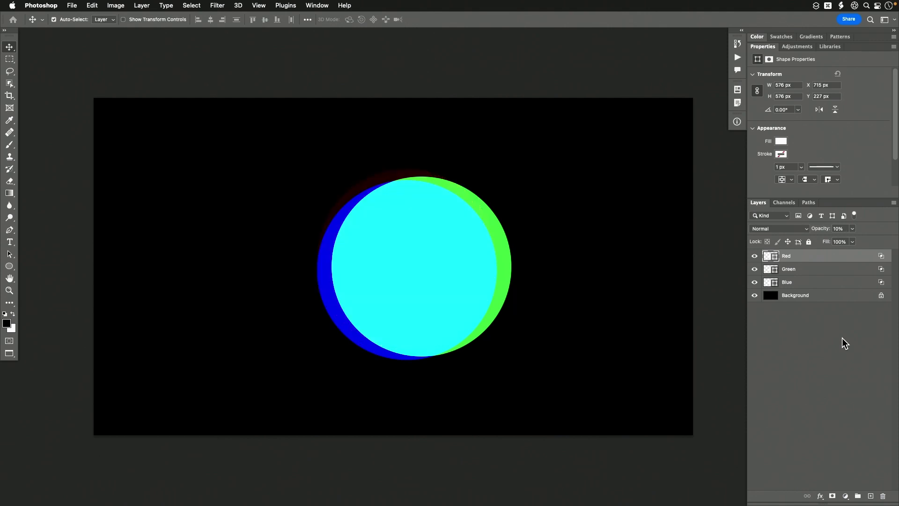
pyautogui.press('2')
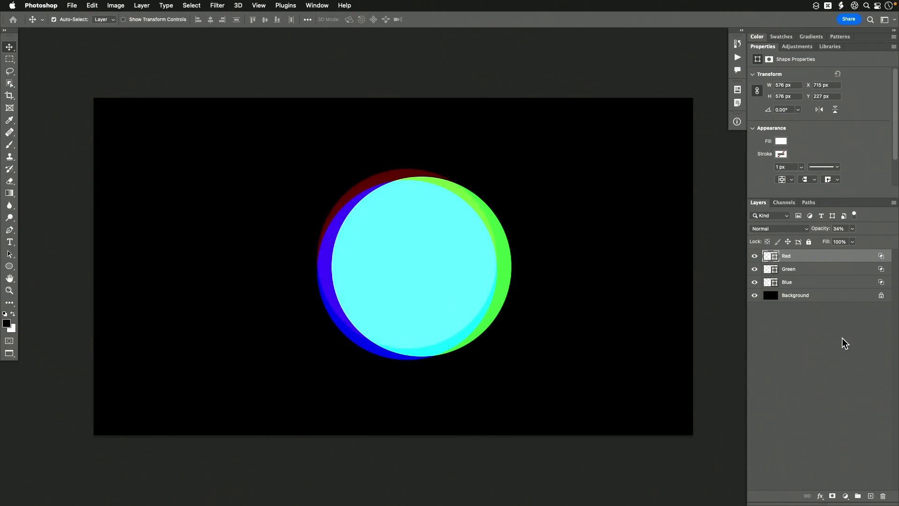
pyautogui.press('7')
pyautogui.press('8')
pyautogui.press('8')
pyautogui.press('9')
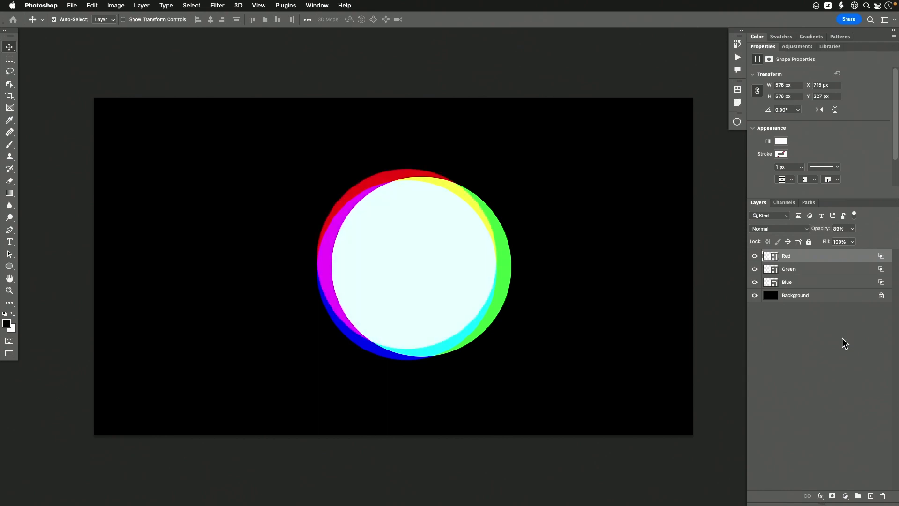
pyautogui.press('0')
pyautogui.press('0')
pyautogui.press('0')
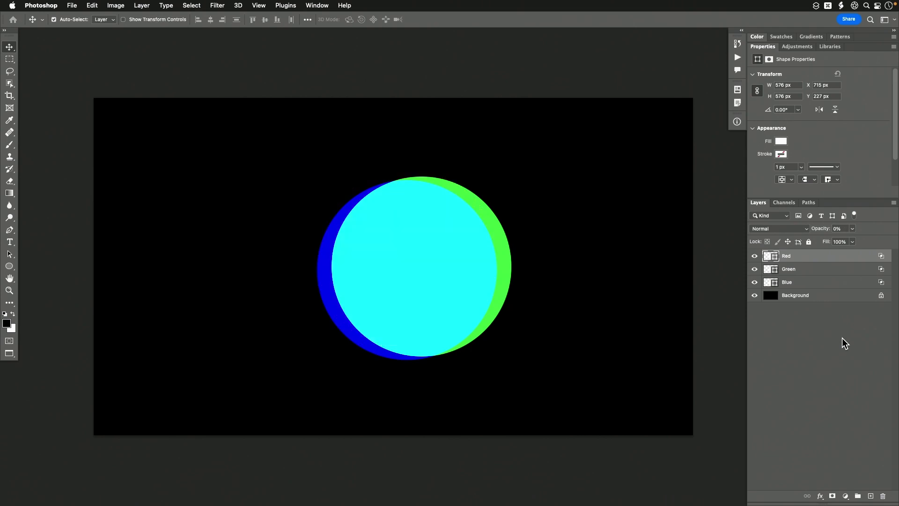
pyautogui.press('1')
pyautogui.press('2')
pyautogui.press('9')
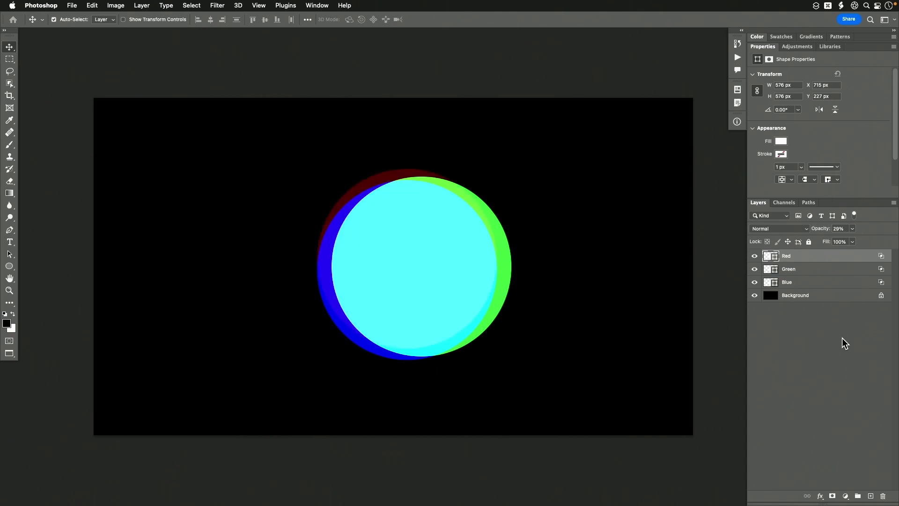
pyautogui.press('9')
pyautogui.press('0')
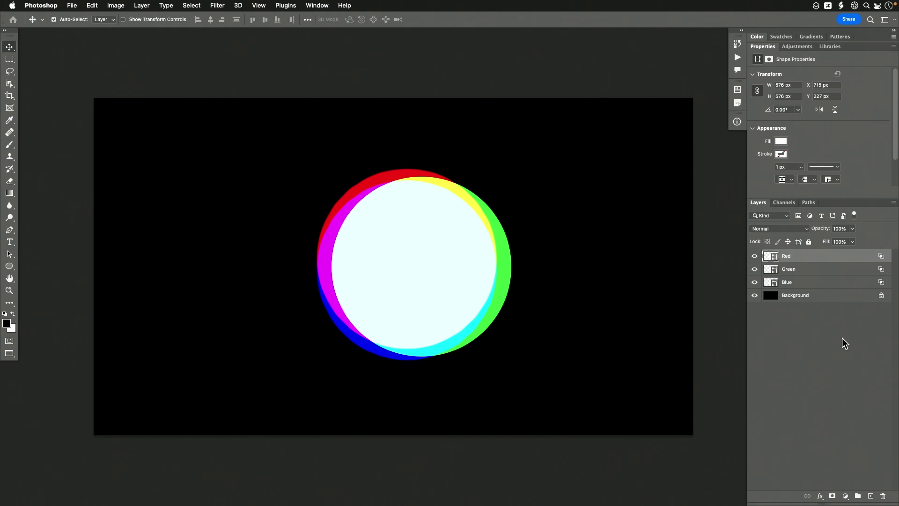